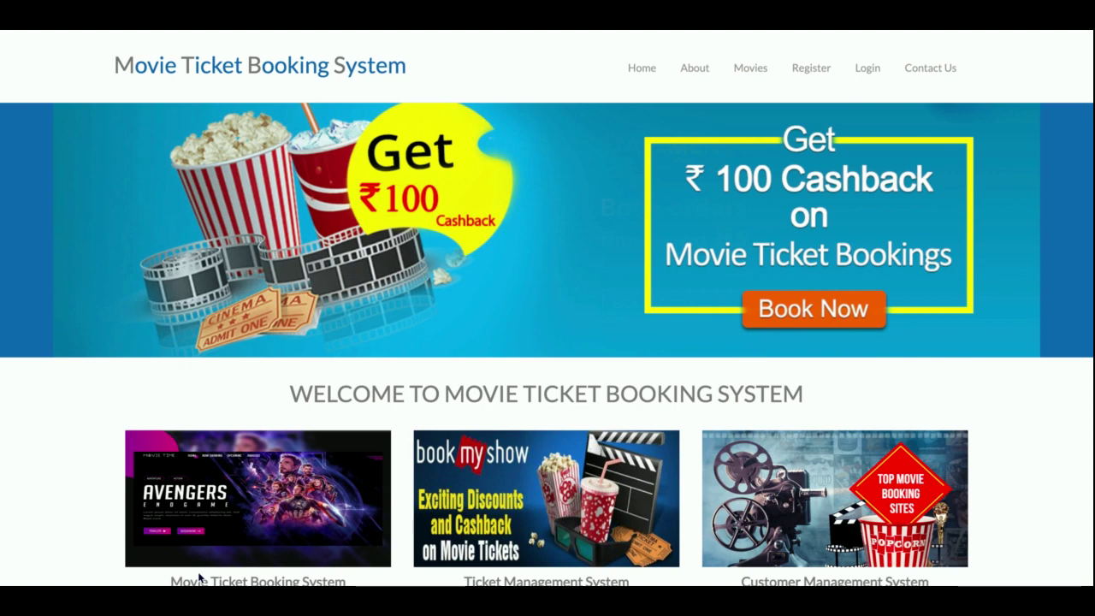
- Browse the home page, then go to the About page
scroll(198, 578, down, 2)
scroll(198, 579, down, 6)
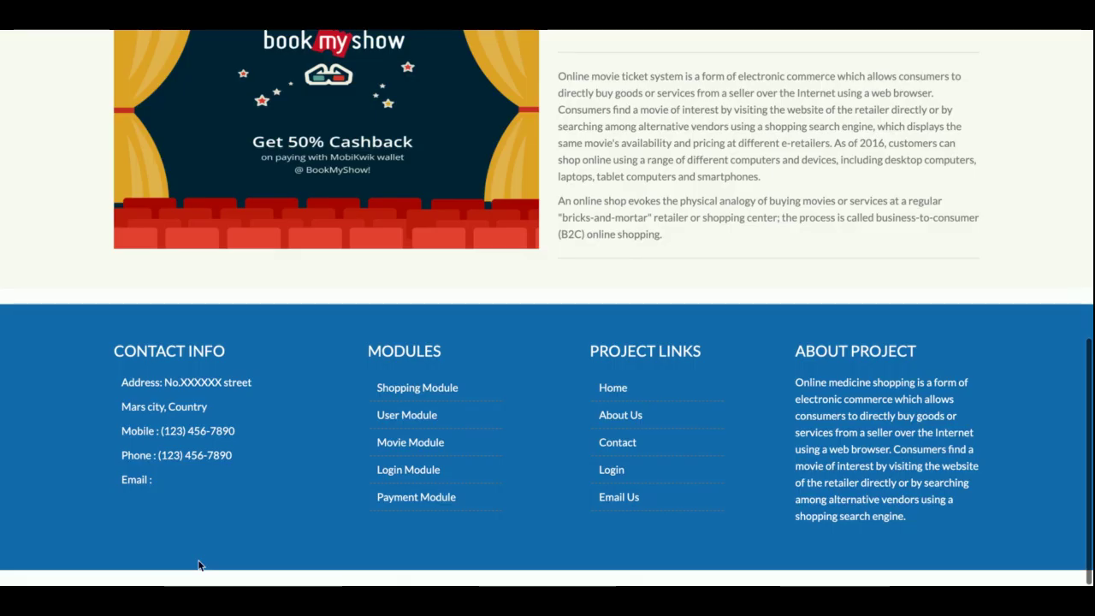
scroll(198, 578, up, 3)
scroll(198, 578, down, 3)
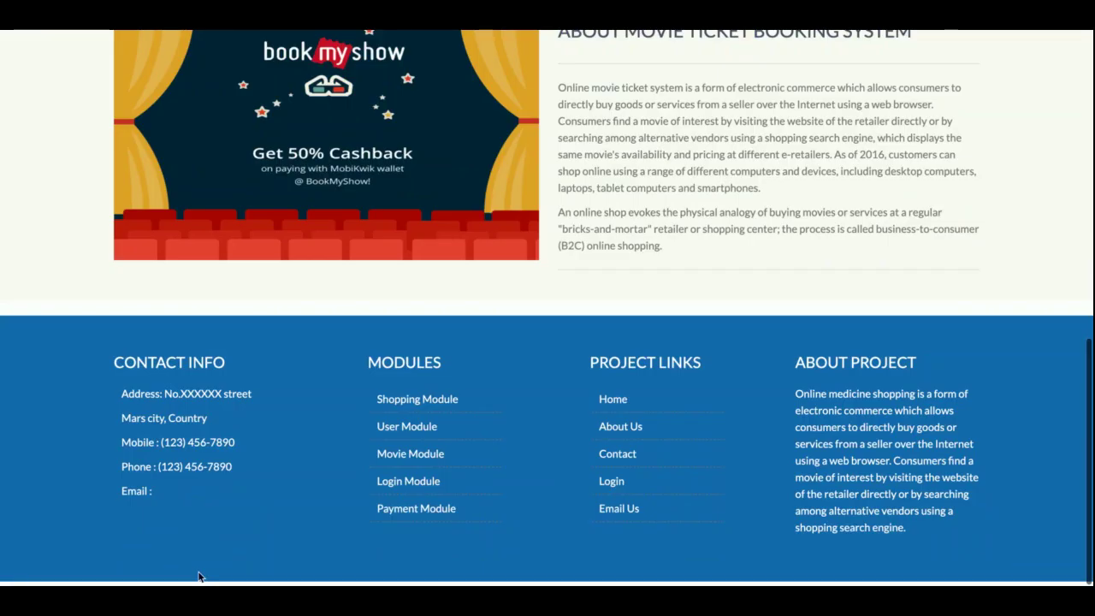
scroll(199, 578, up, 10)
scroll(233, 571, down, 9)
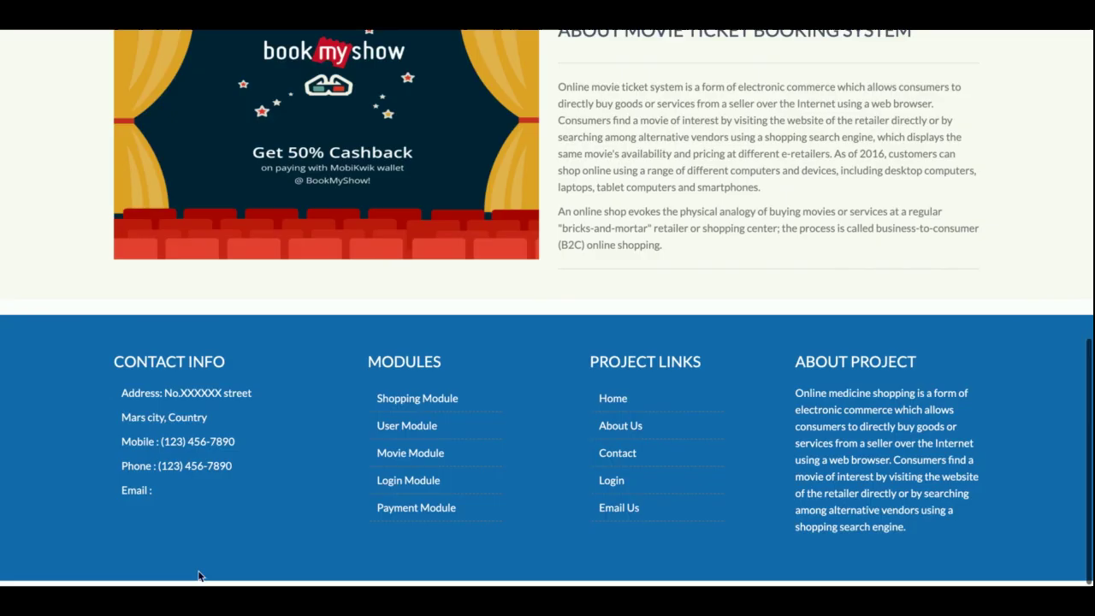
scroll(233, 571, up, 5)
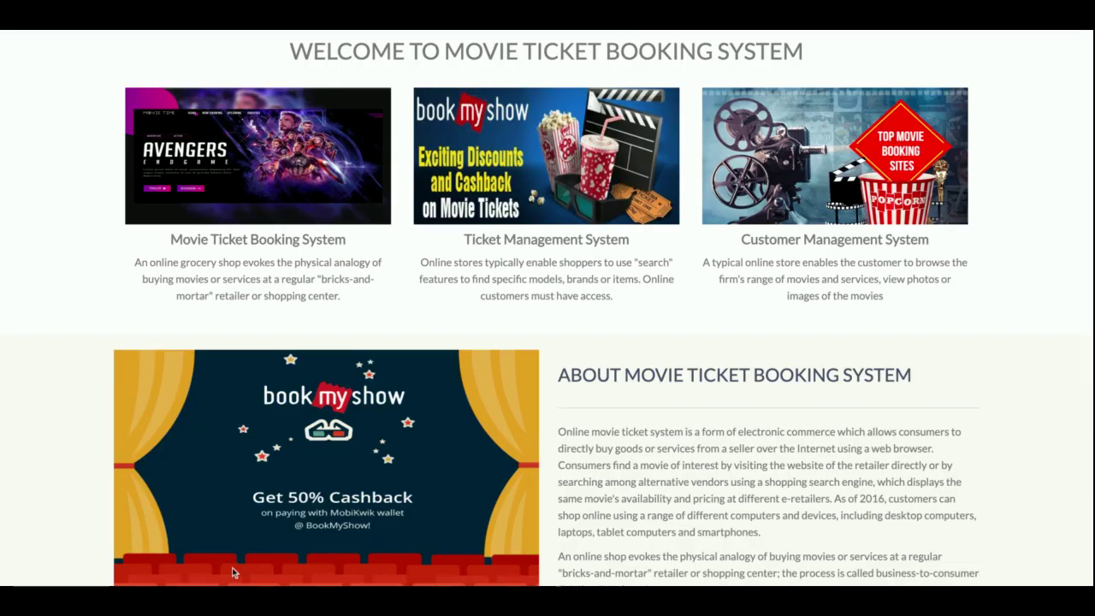
scroll(233, 572, up, 4)
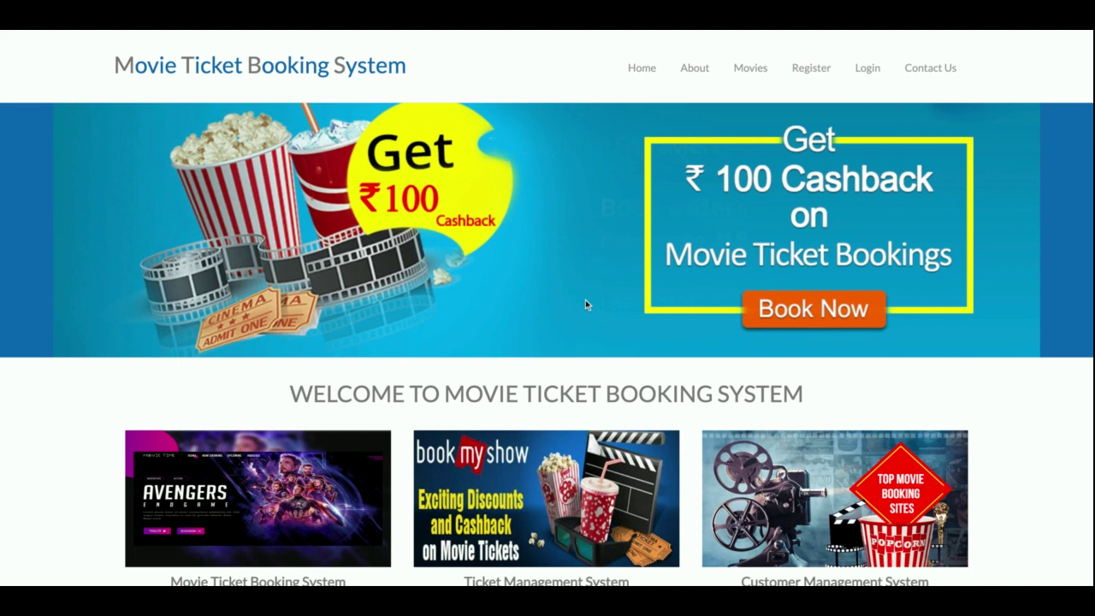
click(697, 77)
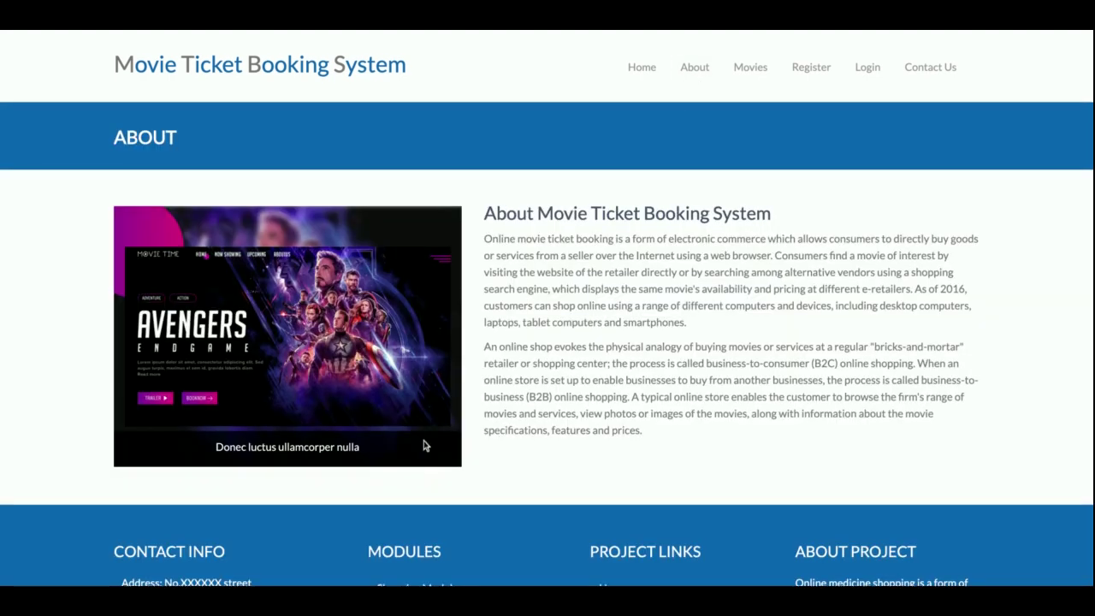
- Look over the About page, then show the movie list with ticket prices
scroll(425, 445, down, 1)
scroll(425, 445, up, 1)
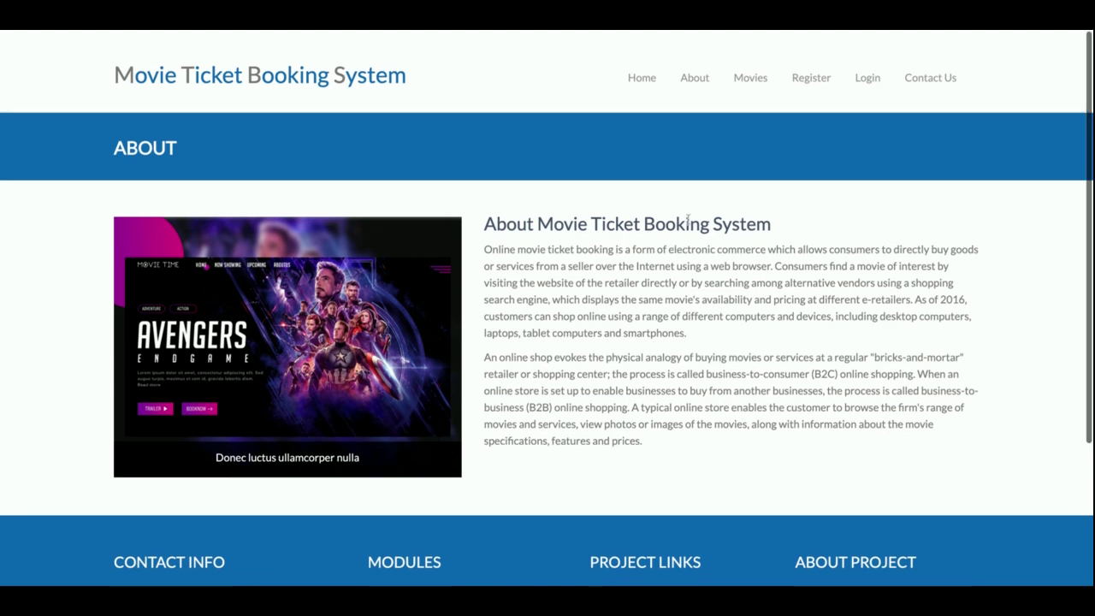
click(753, 78)
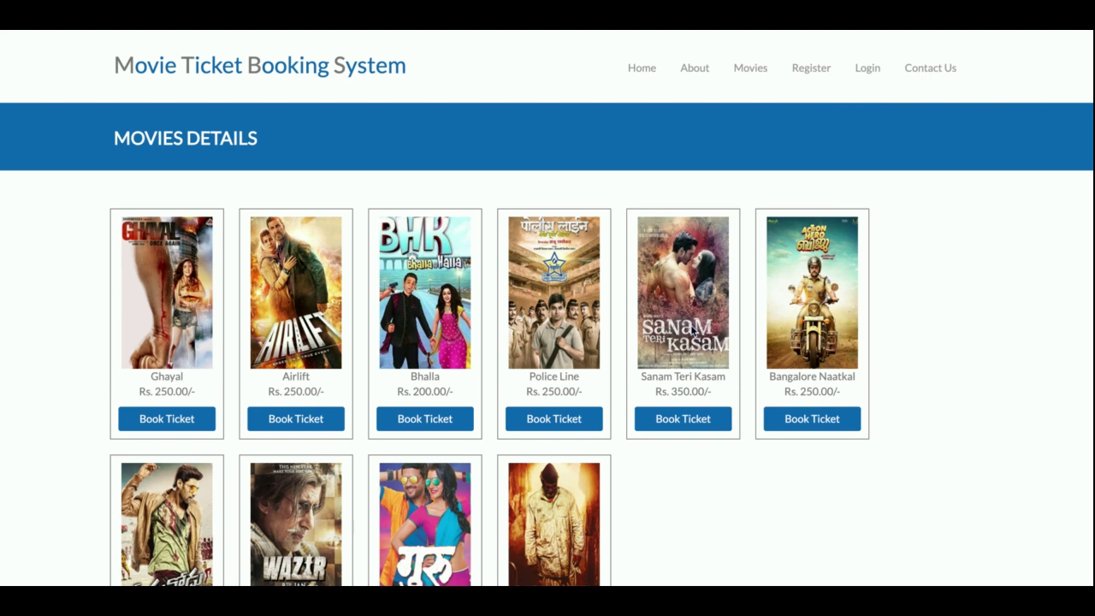
- Check the registration form's User Name field, then view the Contact Us page
click(812, 66)
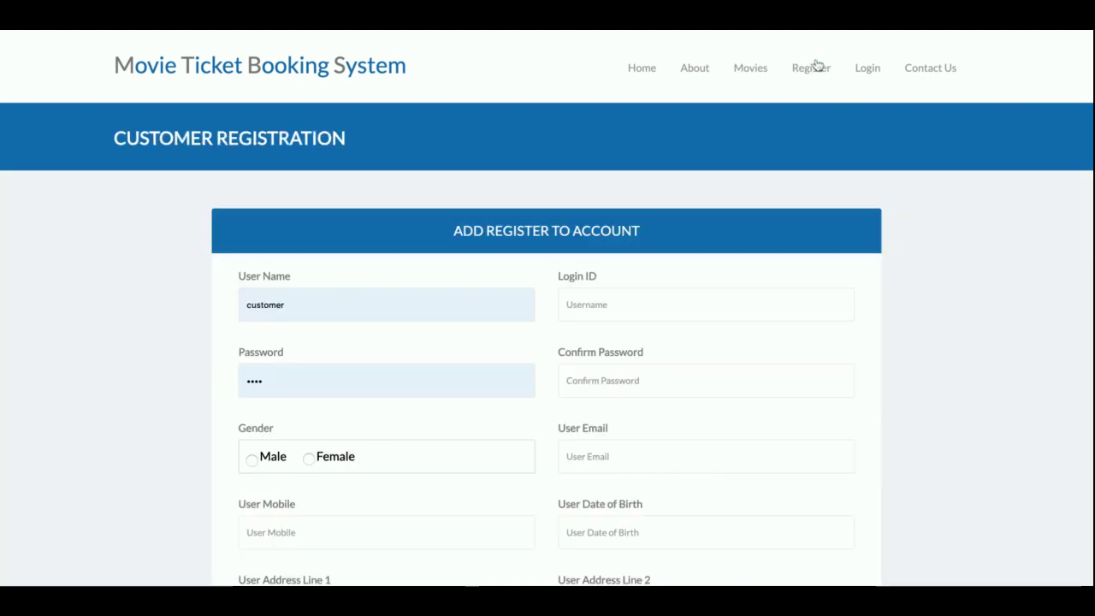
double_click(265, 304)
click(246, 304)
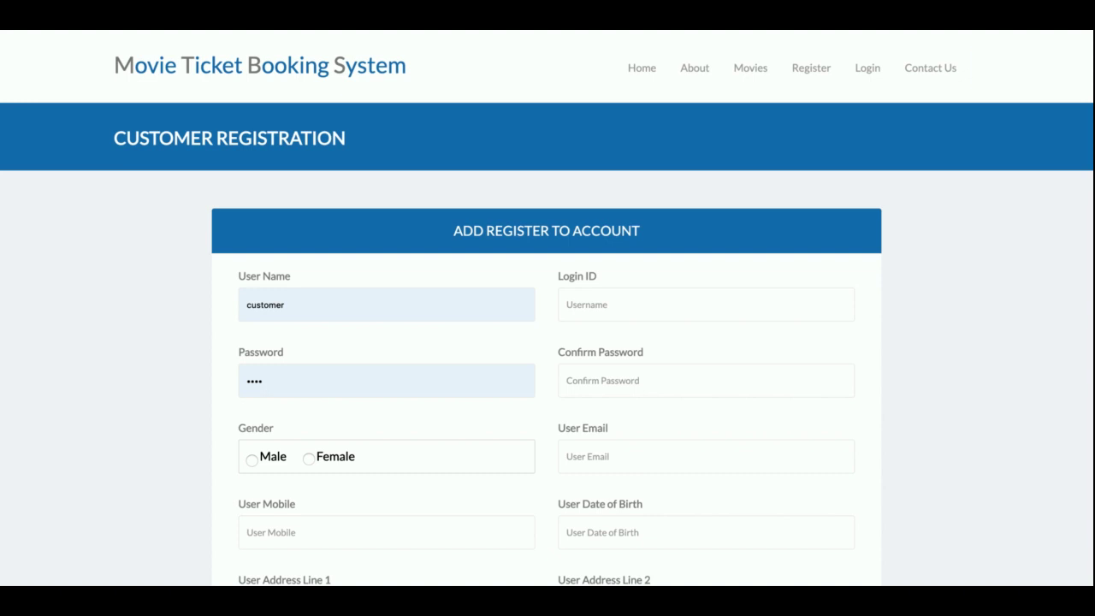
click(931, 72)
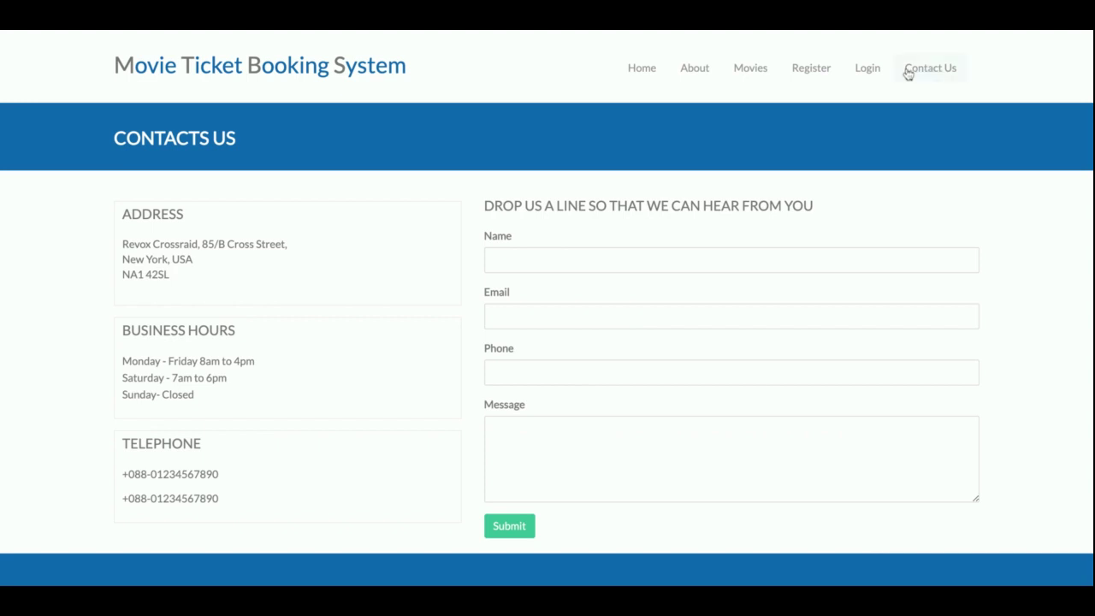
- Sign in as the customer with the autofilled credentials to reach the Dashboard
click(870, 66)
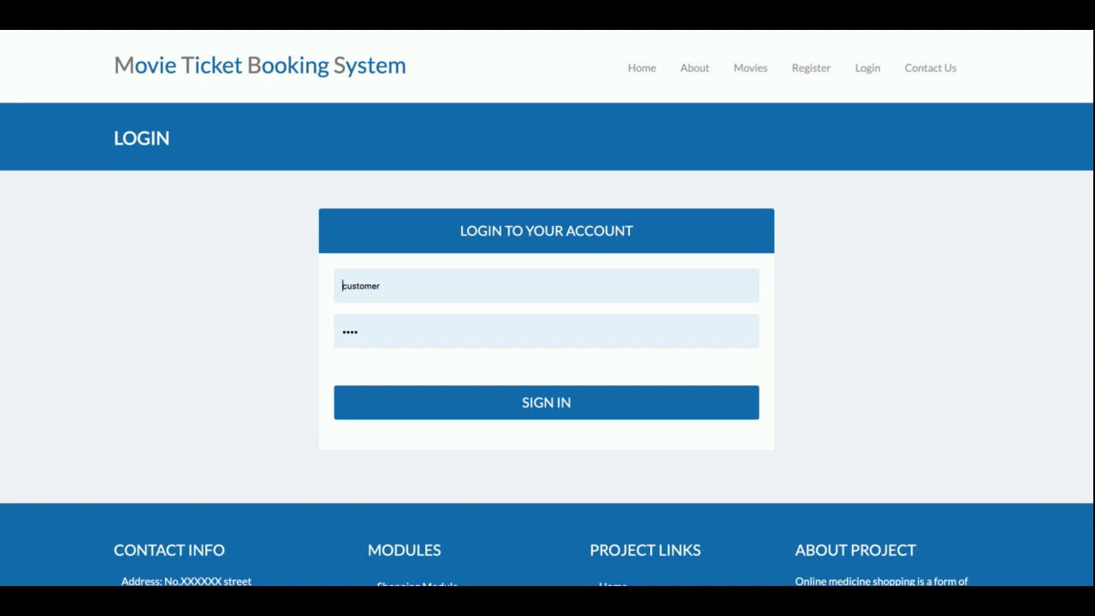
click(933, 86)
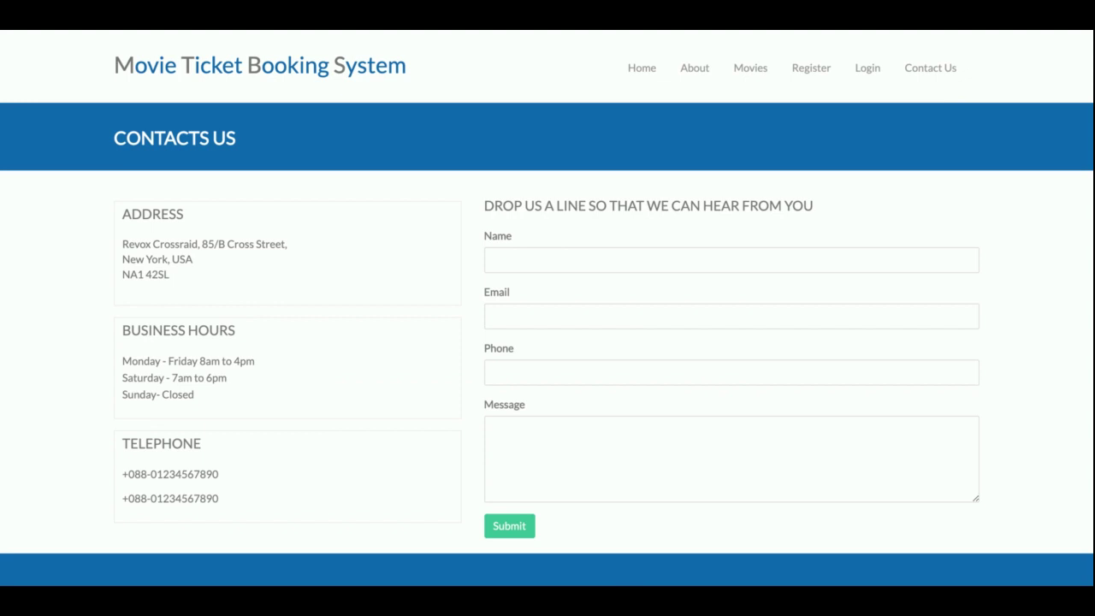
click(868, 70)
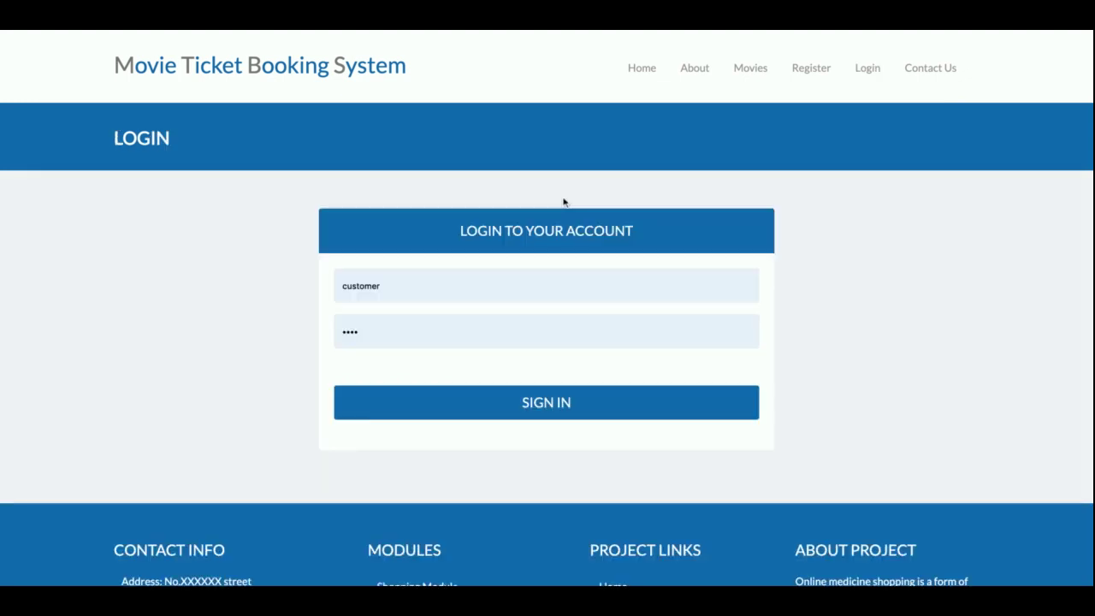
click(480, 397)
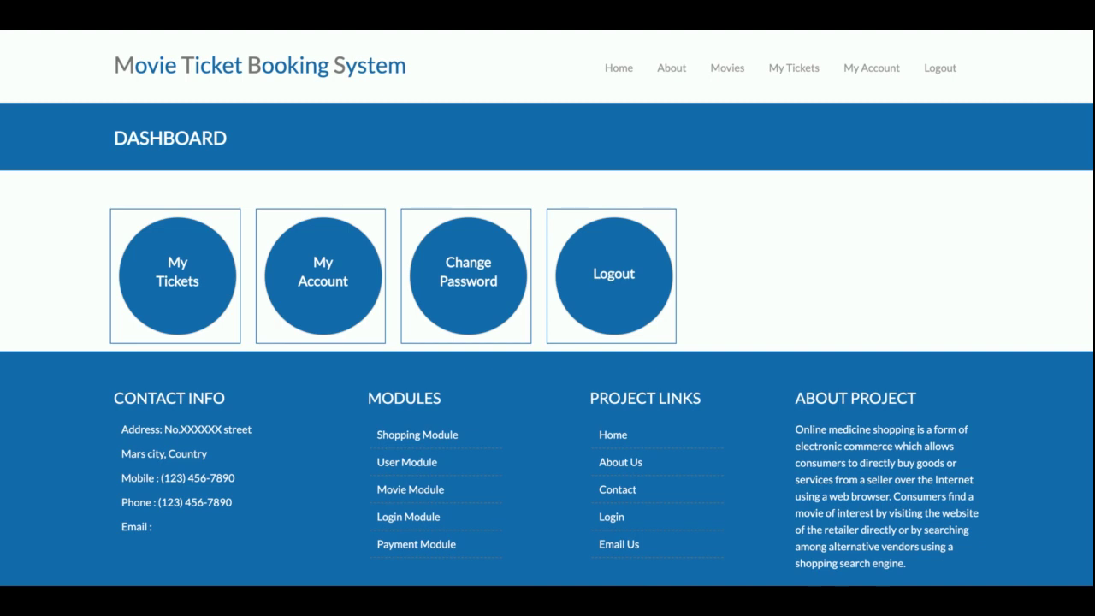
- Review My Tickets and the sixth ticket's receipt, then return to the list
click(190, 276)
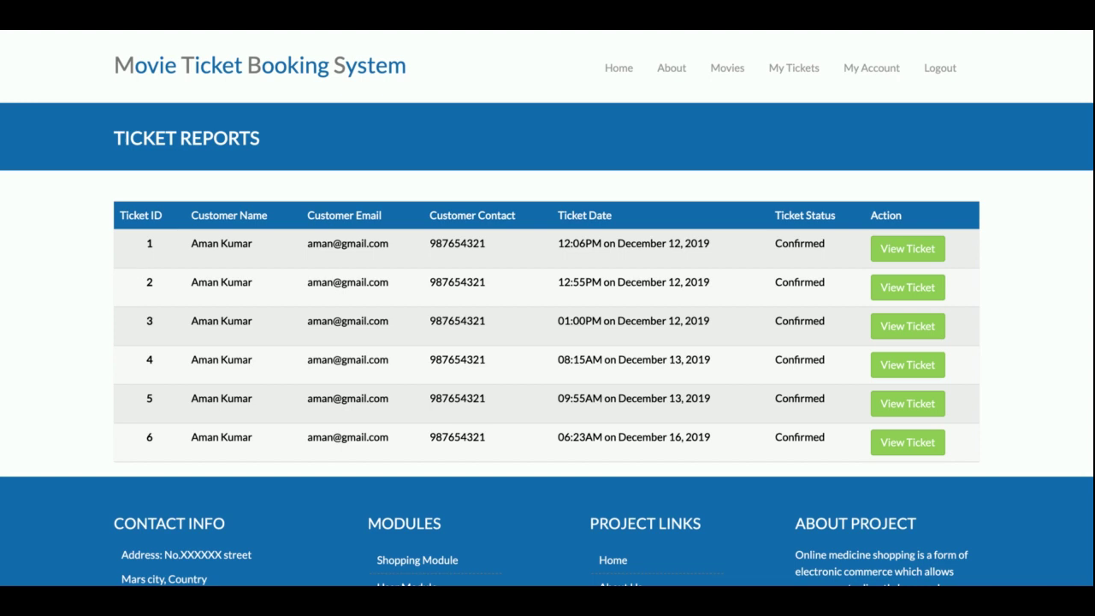
click(884, 442)
scroll(379, 419, down, 3)
scroll(518, 231, up, 3)
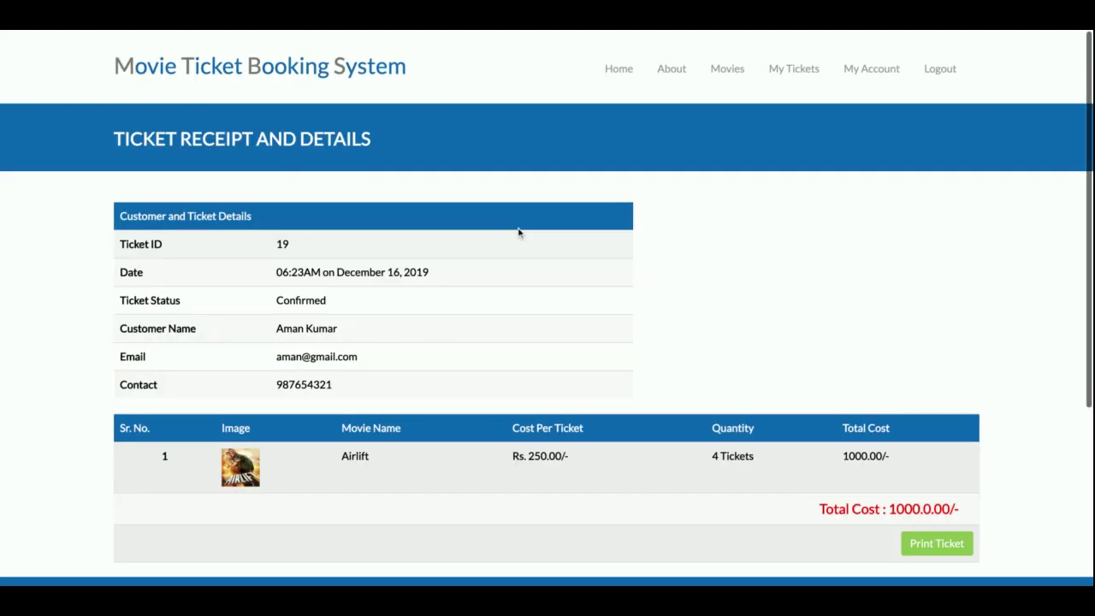
click(796, 72)
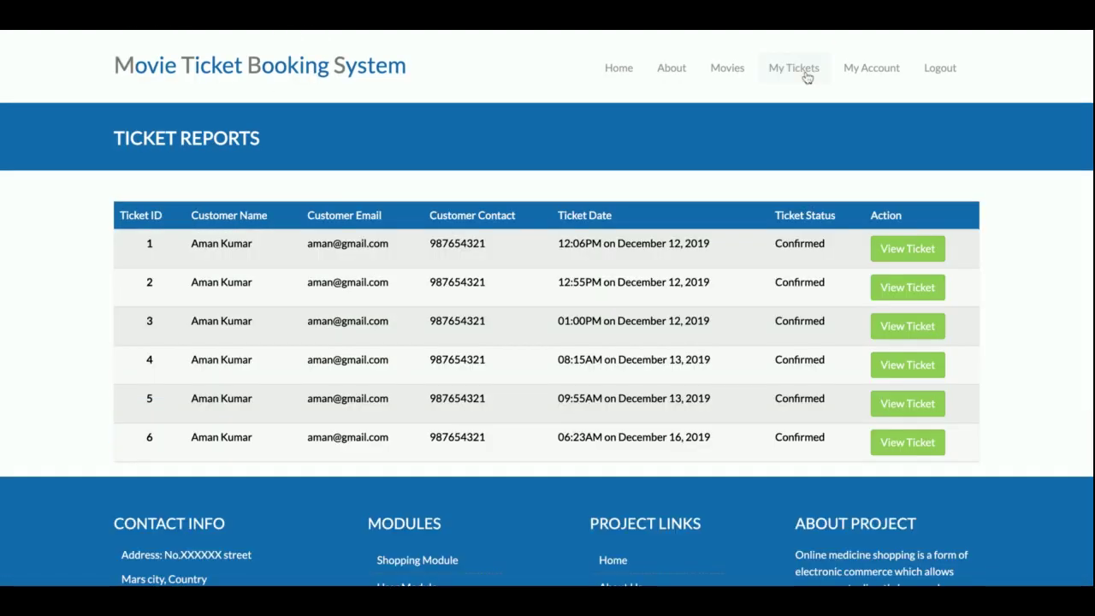
- Look over the account details, then bring up the Change Password form
click(869, 68)
click(868, 127)
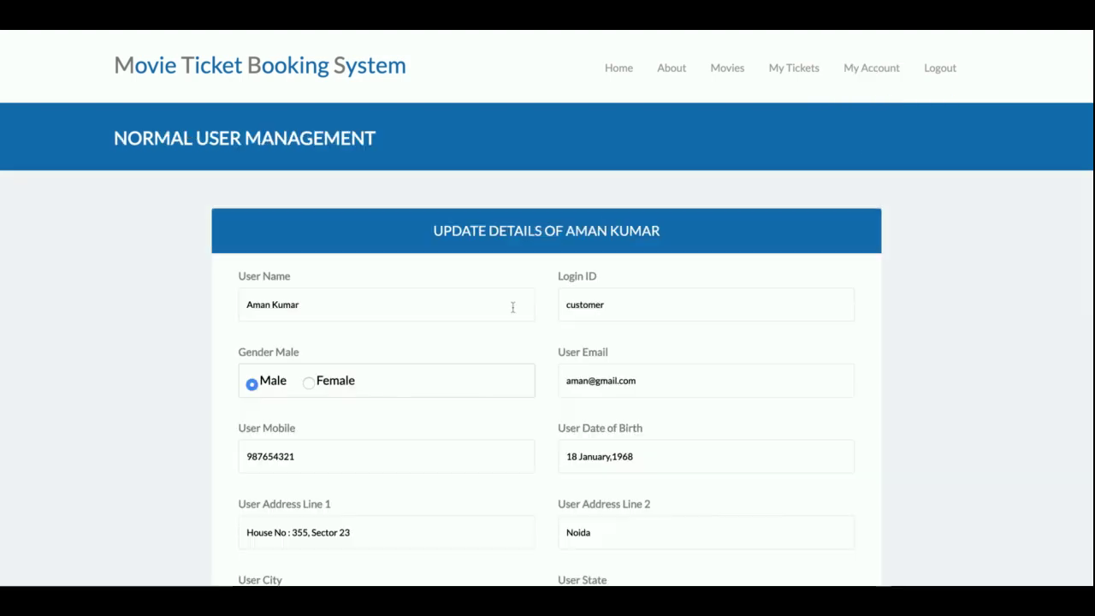
scroll(513, 306, down, 5)
scroll(513, 306, up, 5)
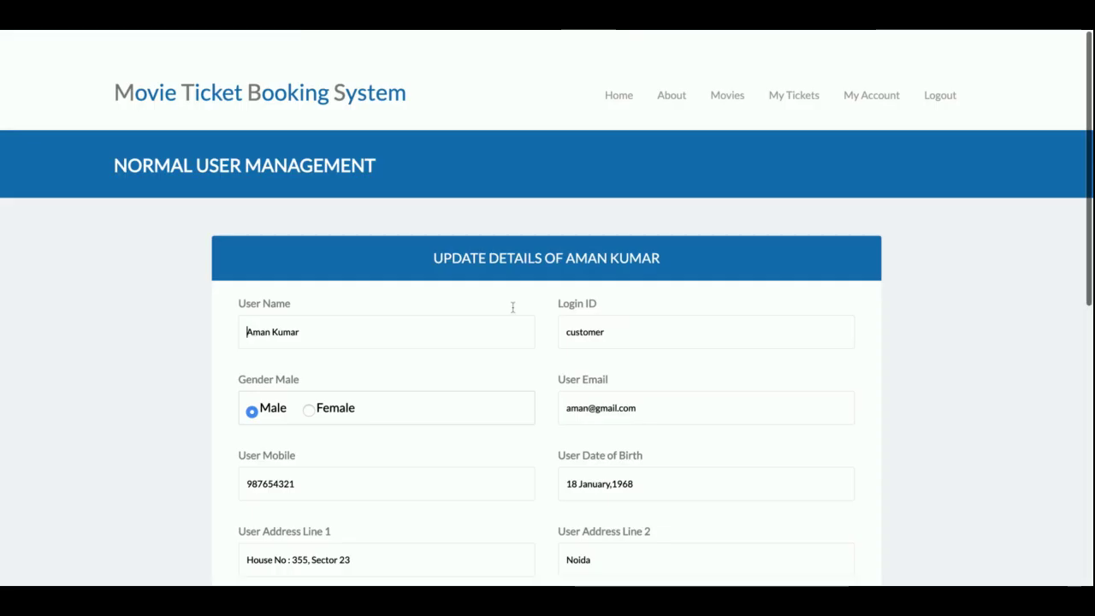
scroll(512, 307, down, 1)
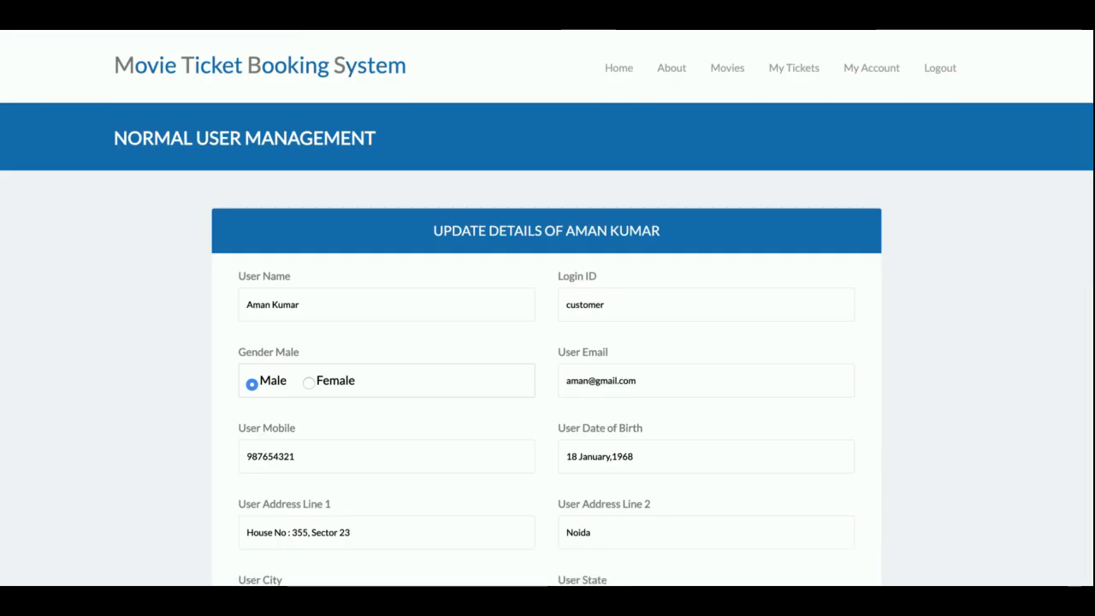
mouse_move(871, 67)
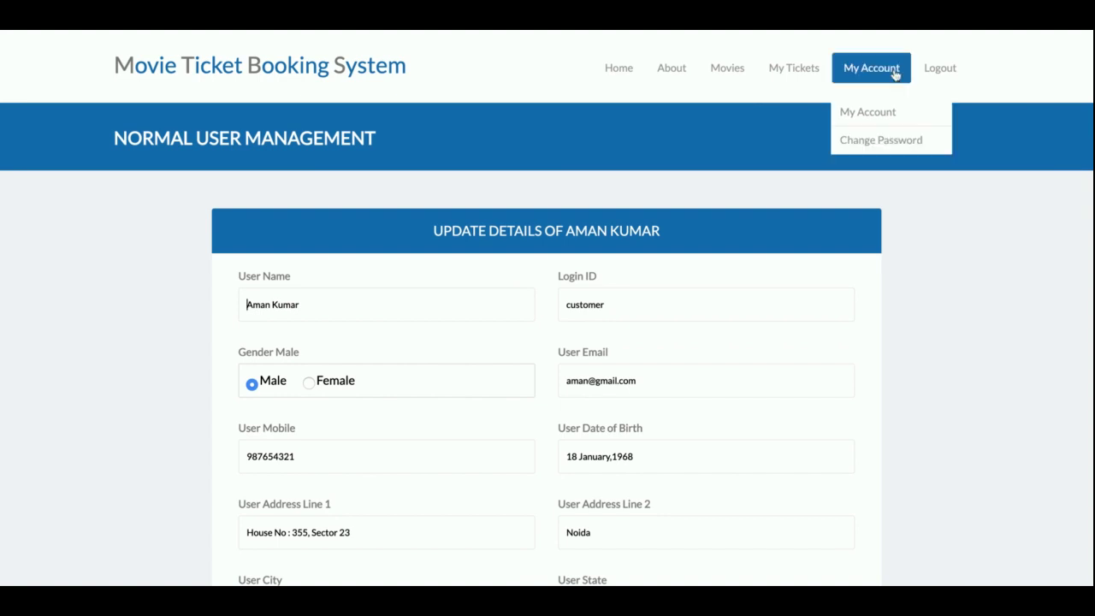
click(871, 145)
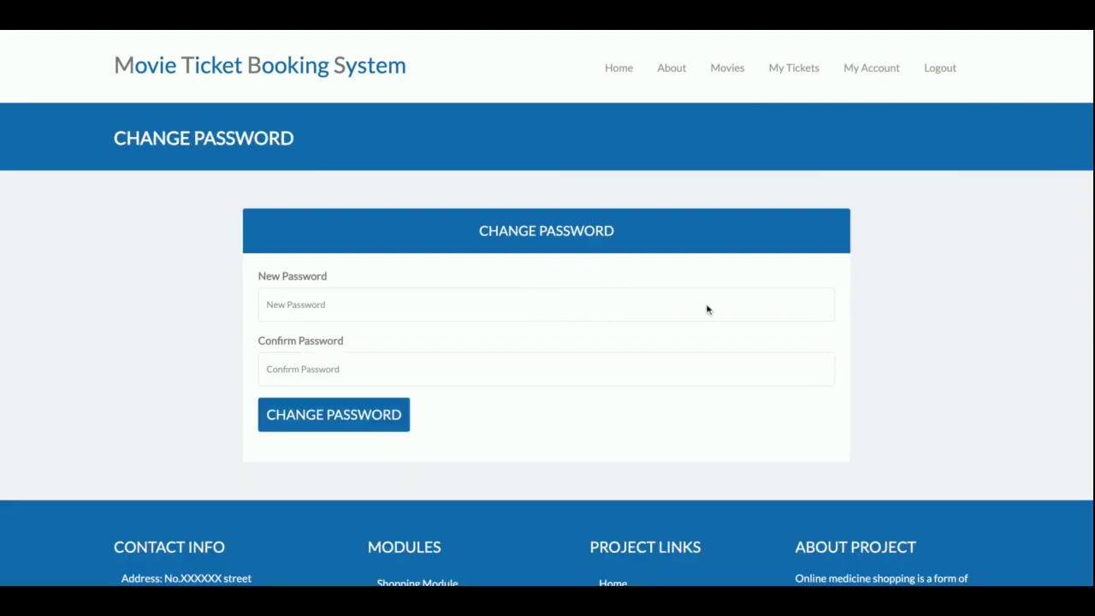
click(707, 309)
- Book 7 Wazir tickets for 16 December 2019, reaching payment of 1750.00
click(730, 82)
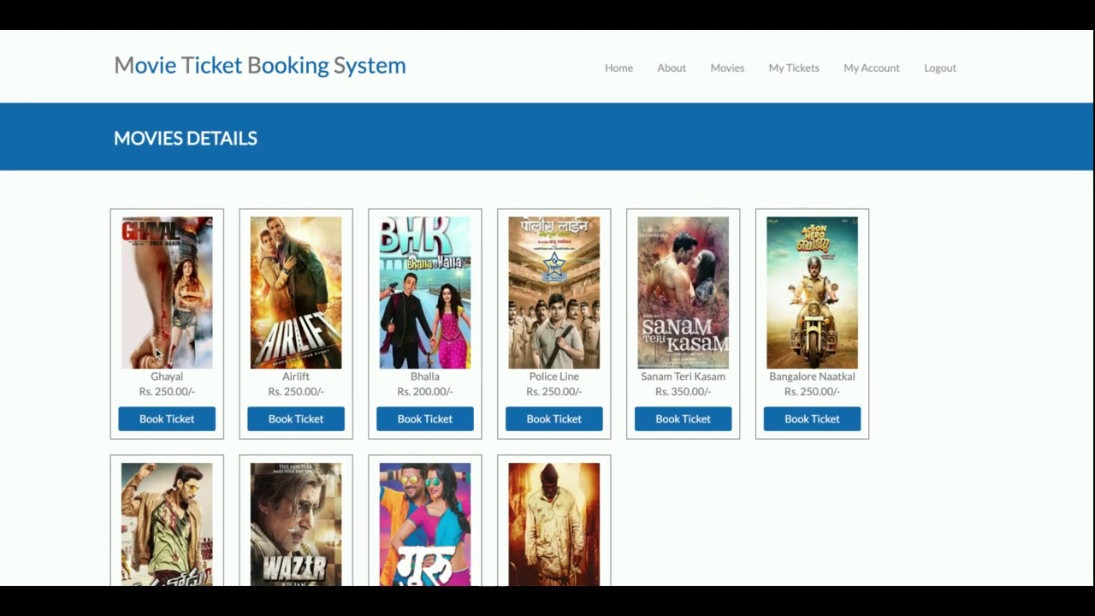
scroll(548, 343, down, 10)
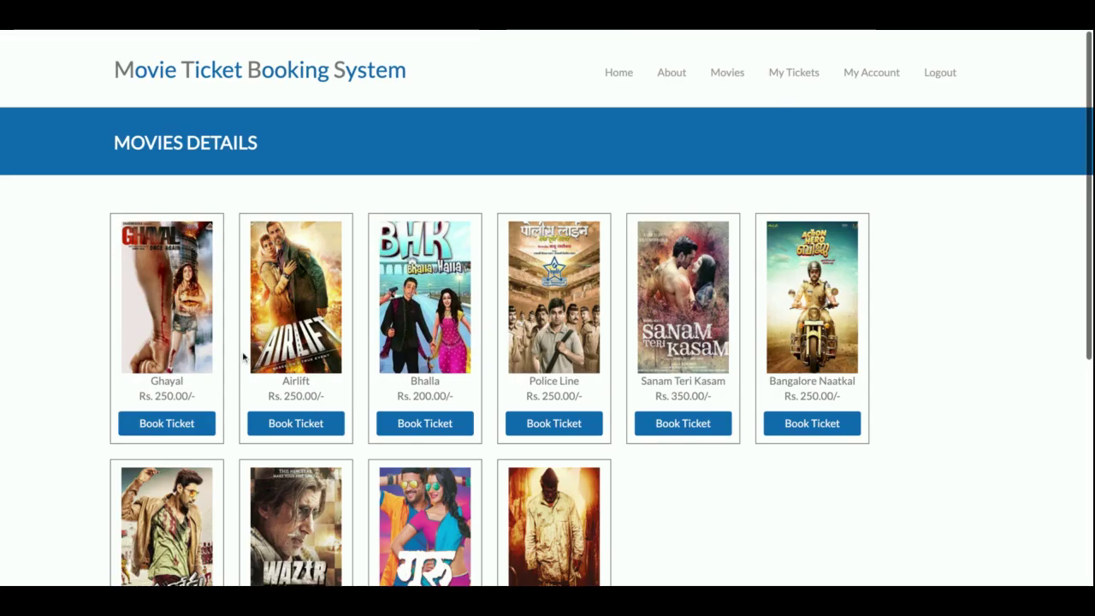
scroll(326, 442, down, 4)
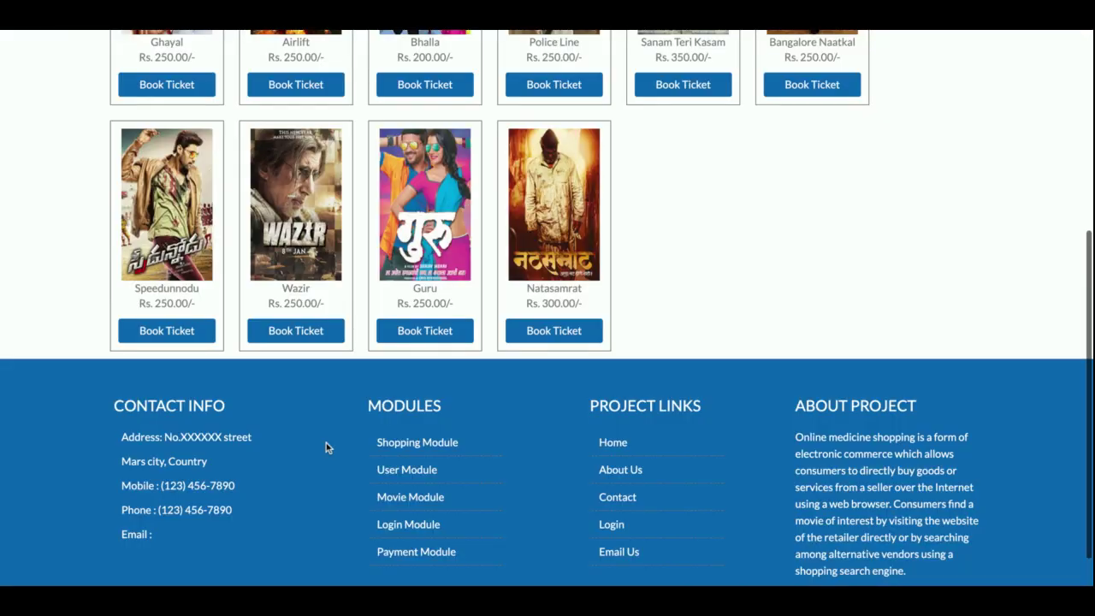
click(305, 332)
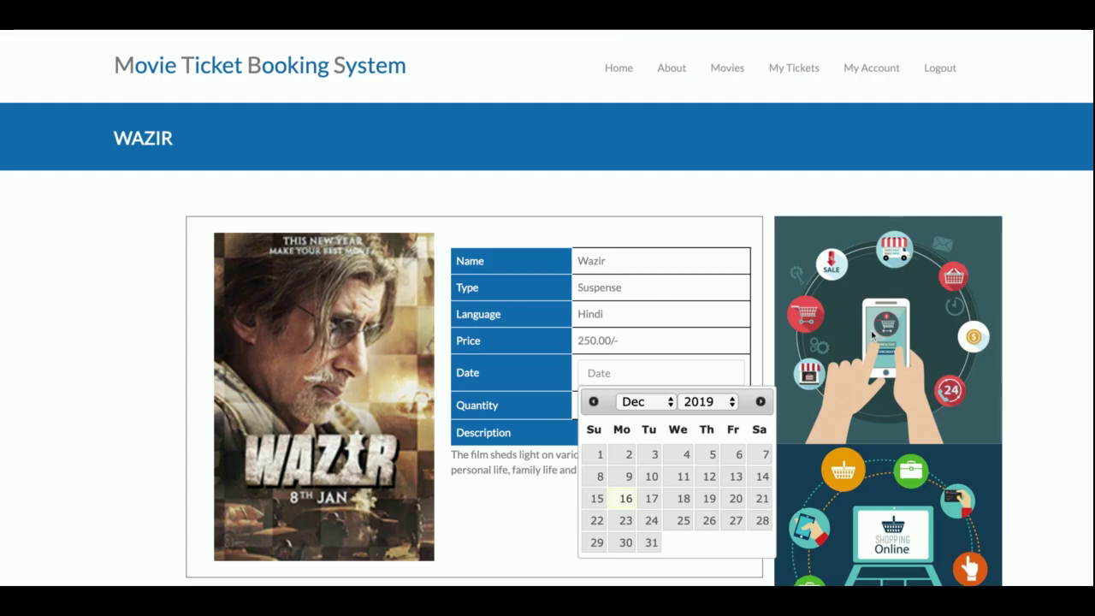
click(627, 499)
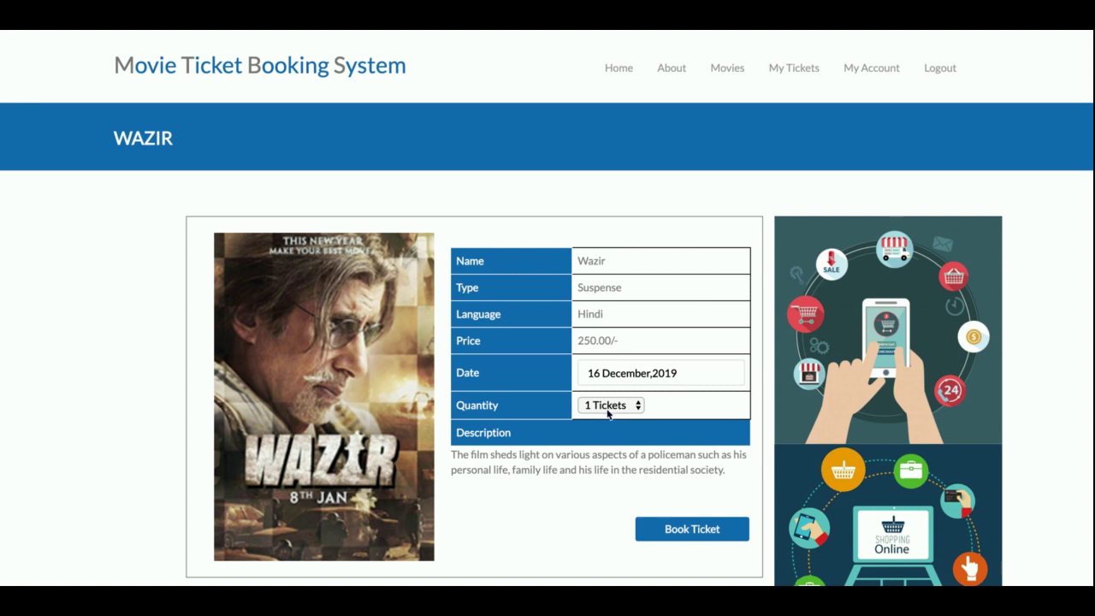
double_click(586, 340)
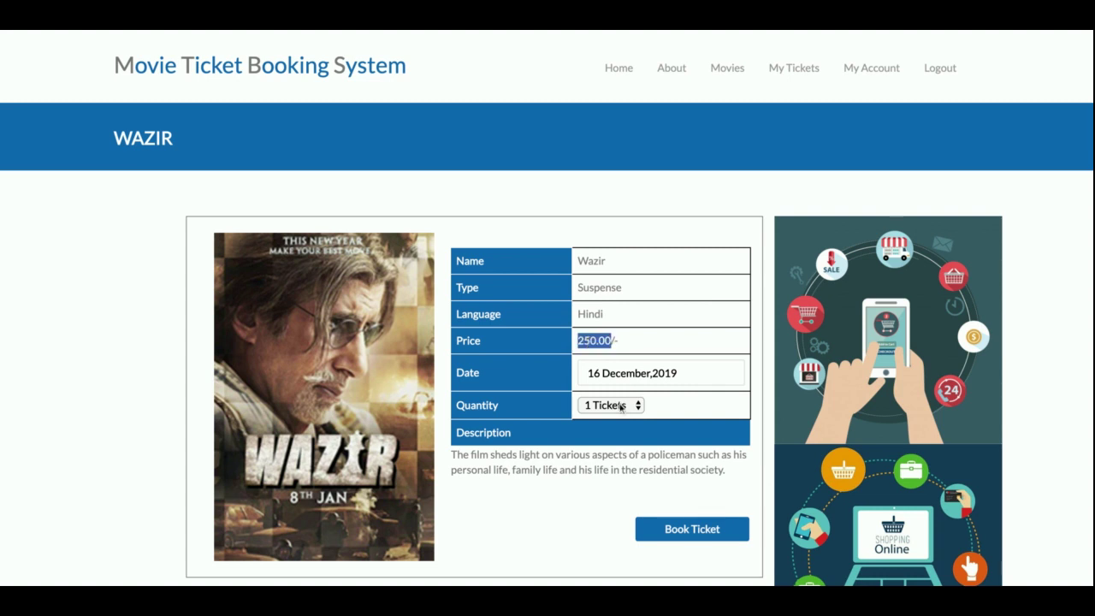
scroll(621, 407, down, 6)
click(607, 339)
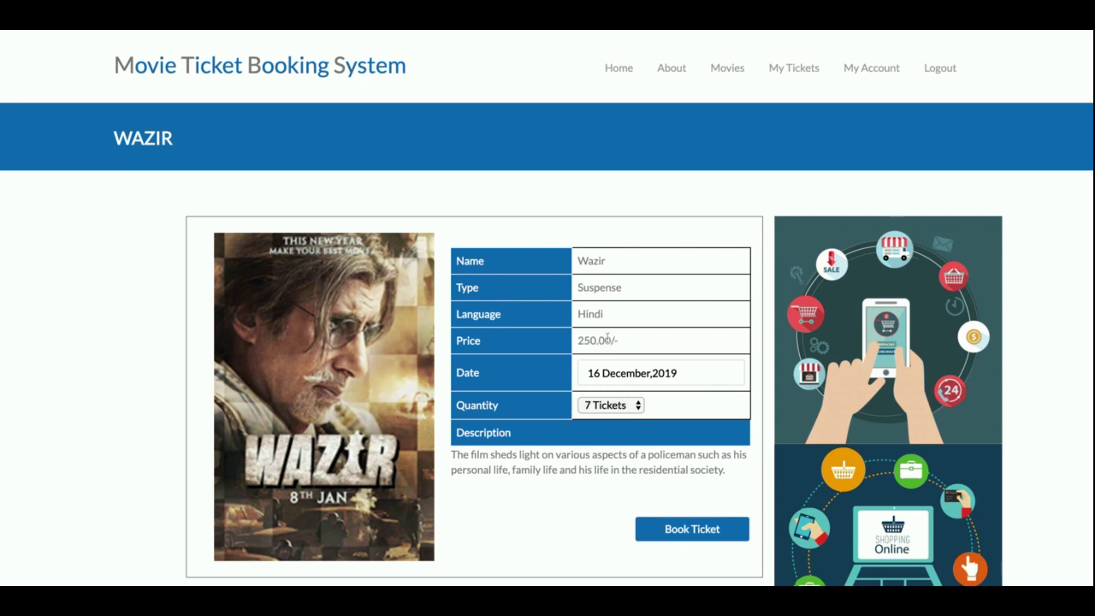
click(699, 534)
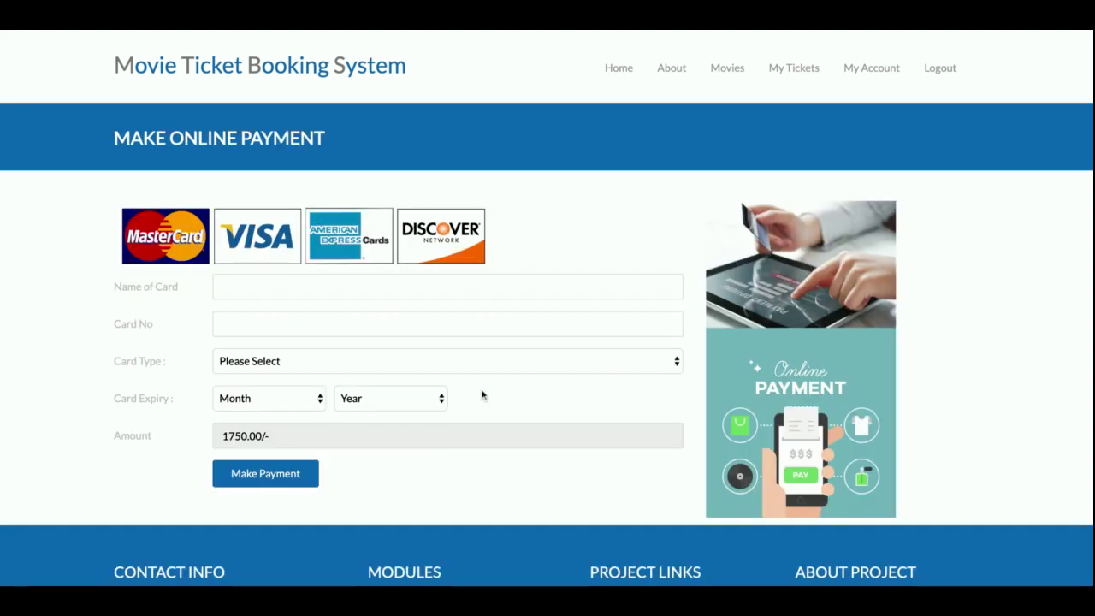
- Enter the cardholder's name and the card number for the 1750.00 payment
double_click(248, 435)
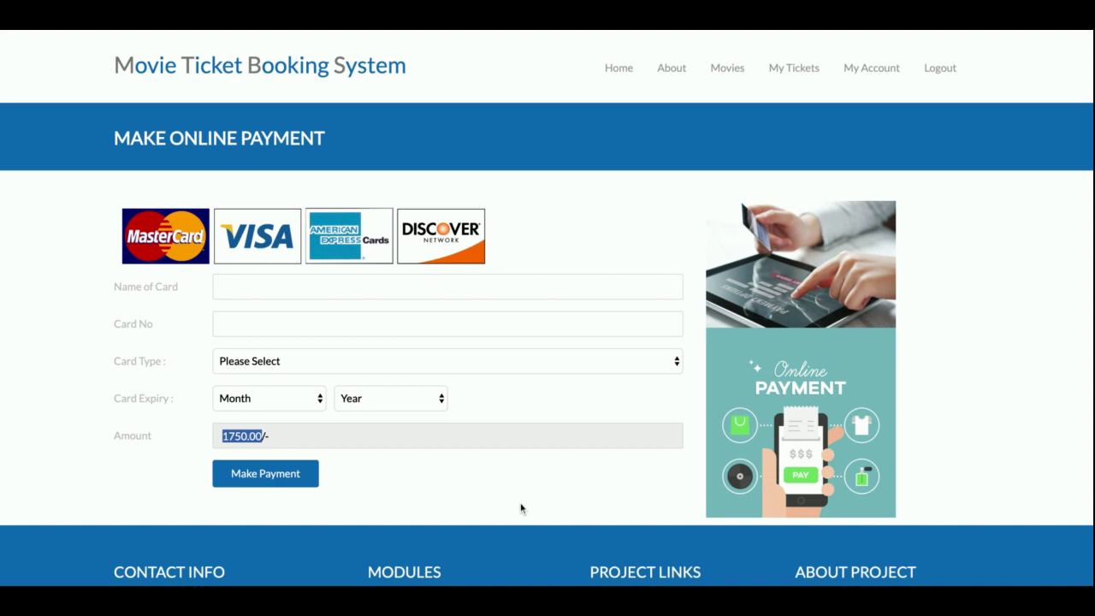
click(327, 297)
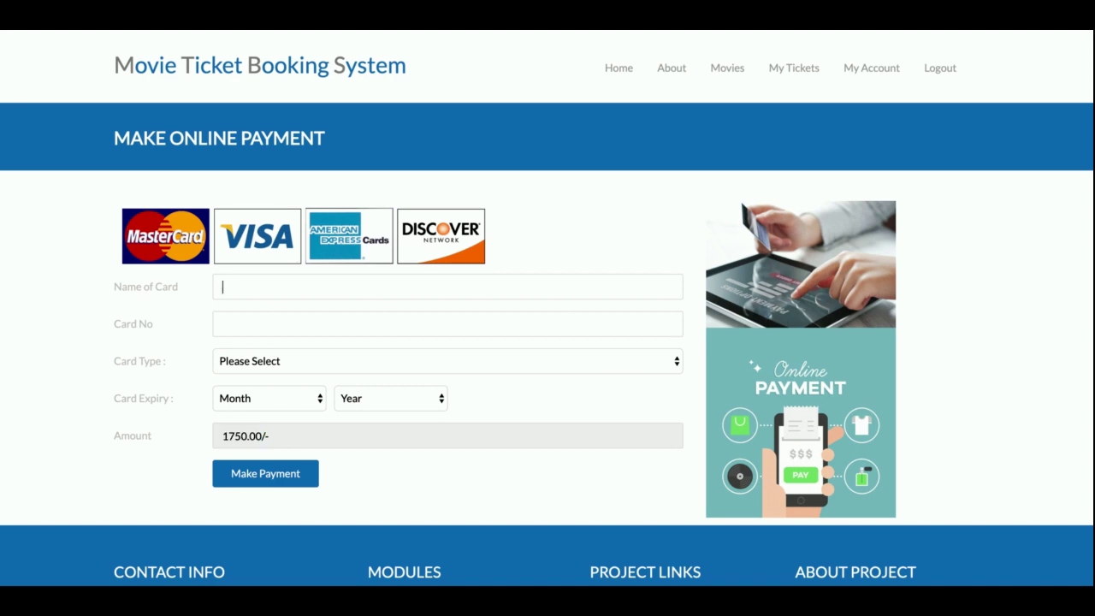
text(Kauwhl)
key(BackSpace)
key(BackSpace)
key(BackSpace)
text(shal)
key(Tab)
text(0w9578)
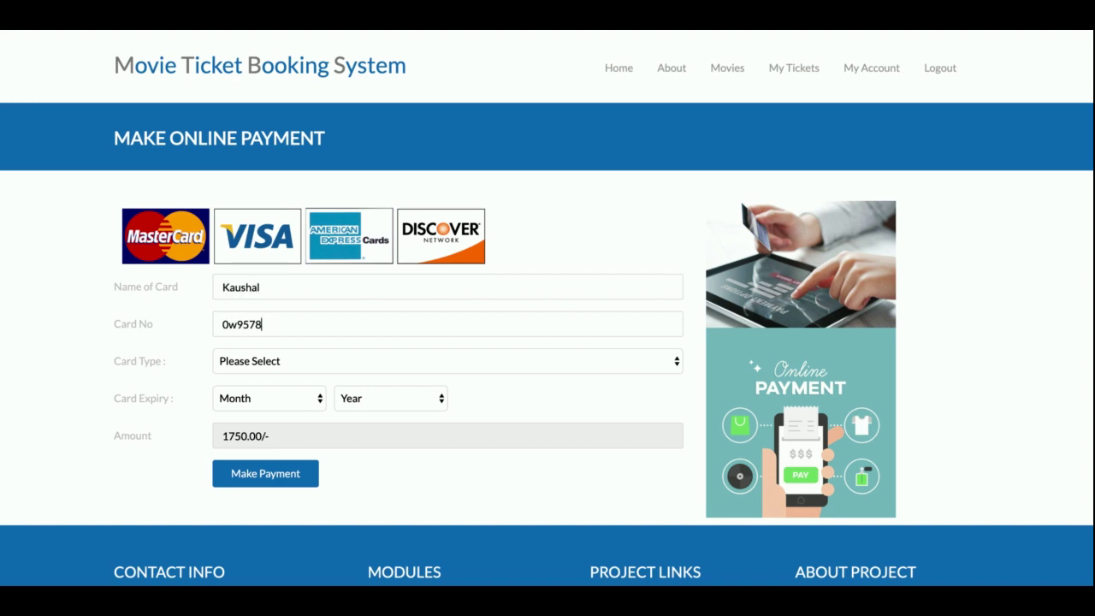
text(3845)
- Pay by Master Card with expiry March 2019, getting new ticket ID 20
click(260, 287)
click(283, 409)
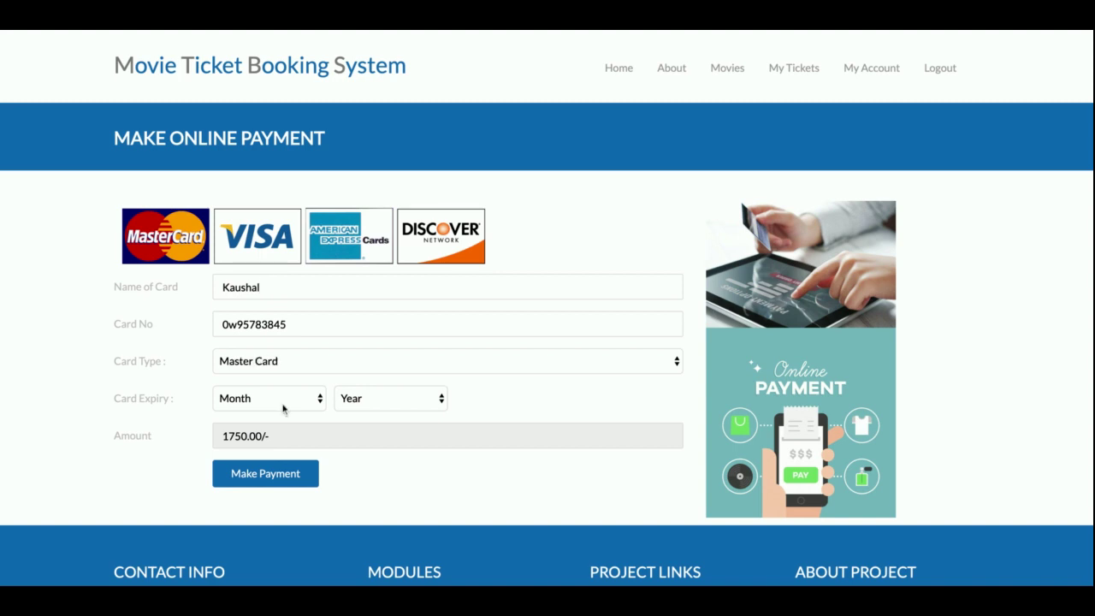
click(283, 408)
click(394, 399)
click(369, 416)
click(267, 479)
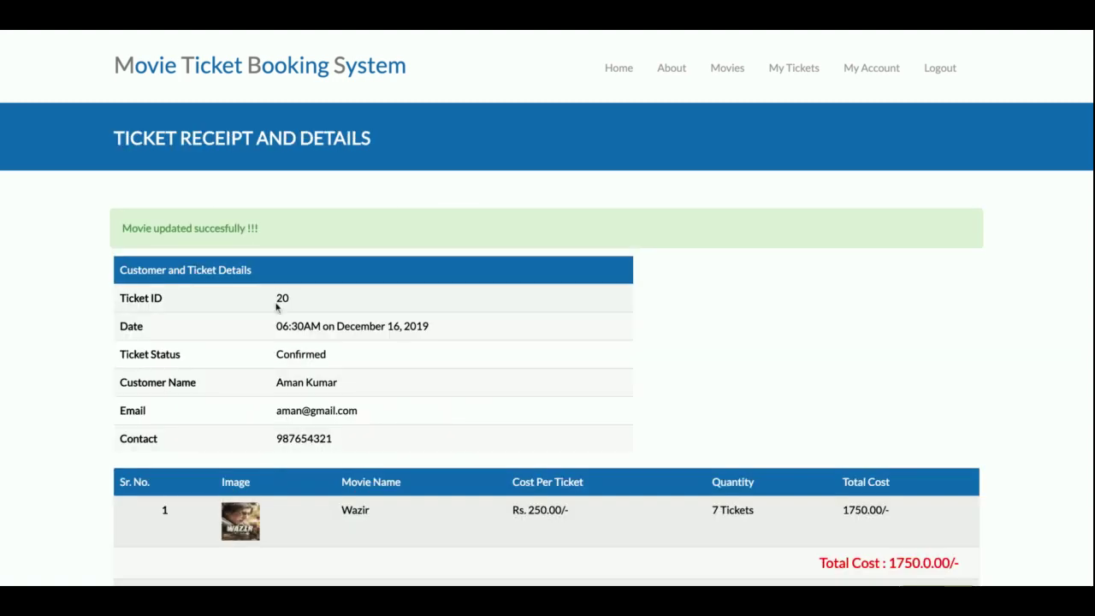
double_click(276, 304)
click(858, 75)
- View ticket 7's receipt (ID 20, Wazir, 1750.00) in My Tickets, then log out
click(787, 70)
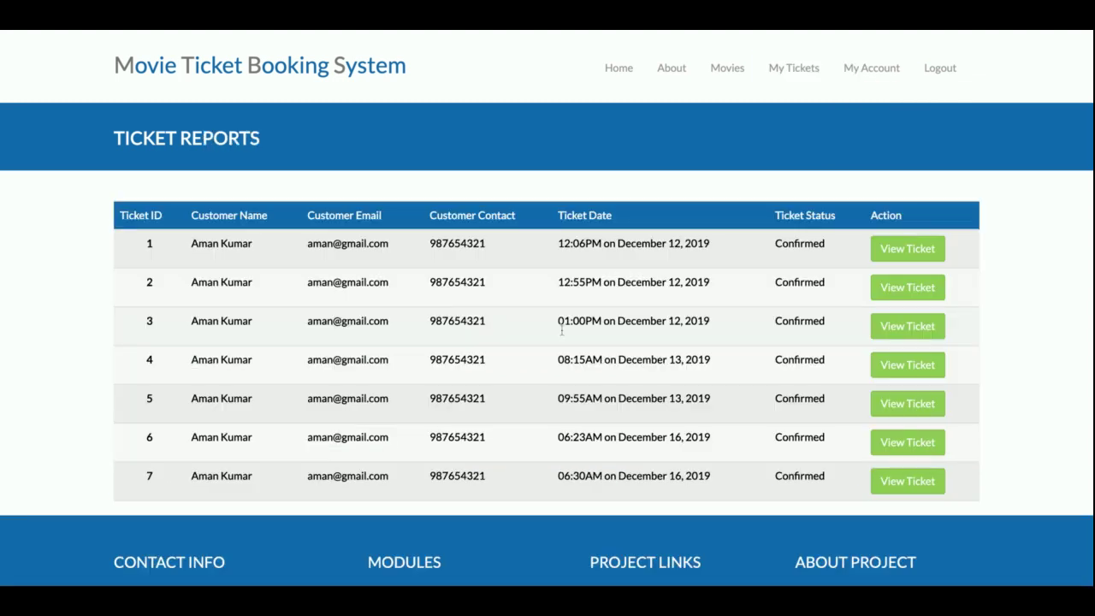
scroll(561, 329, down, 3)
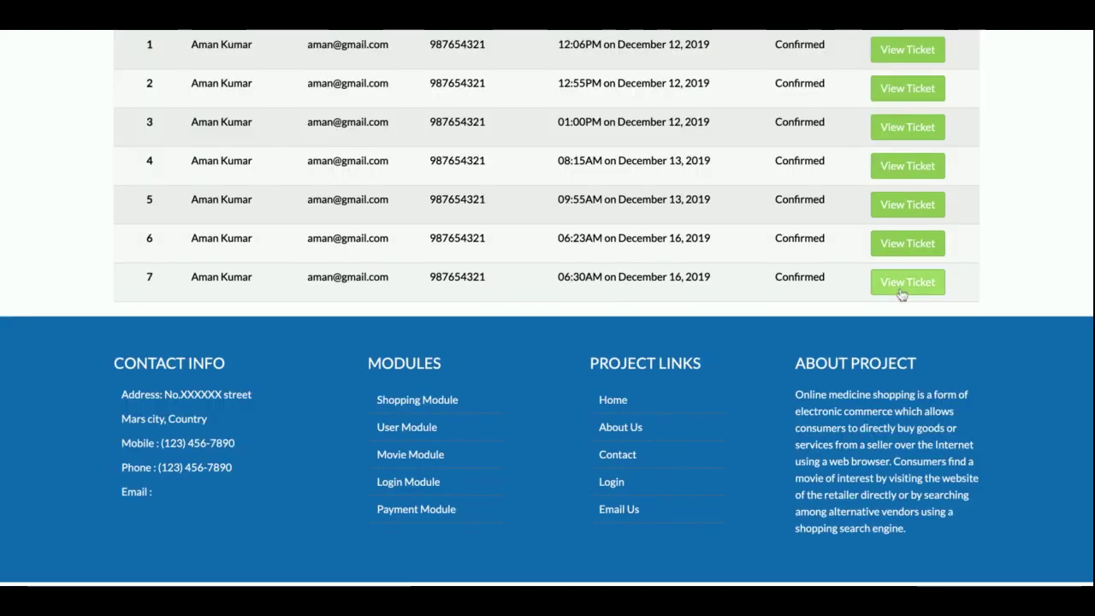
click(909, 278)
double_click(282, 243)
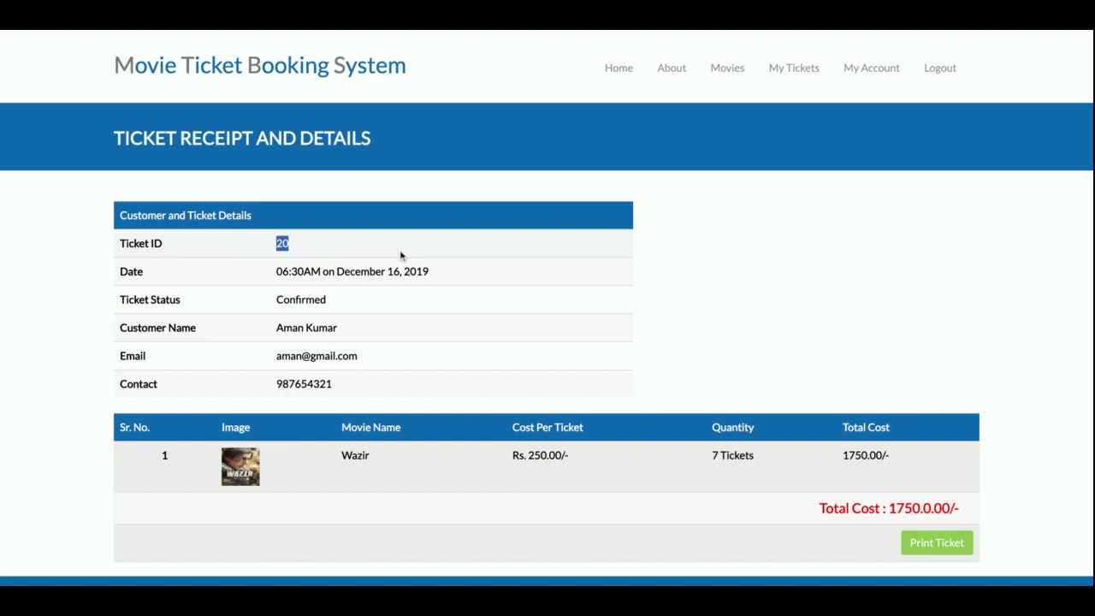
scroll(650, 427, down, 3)
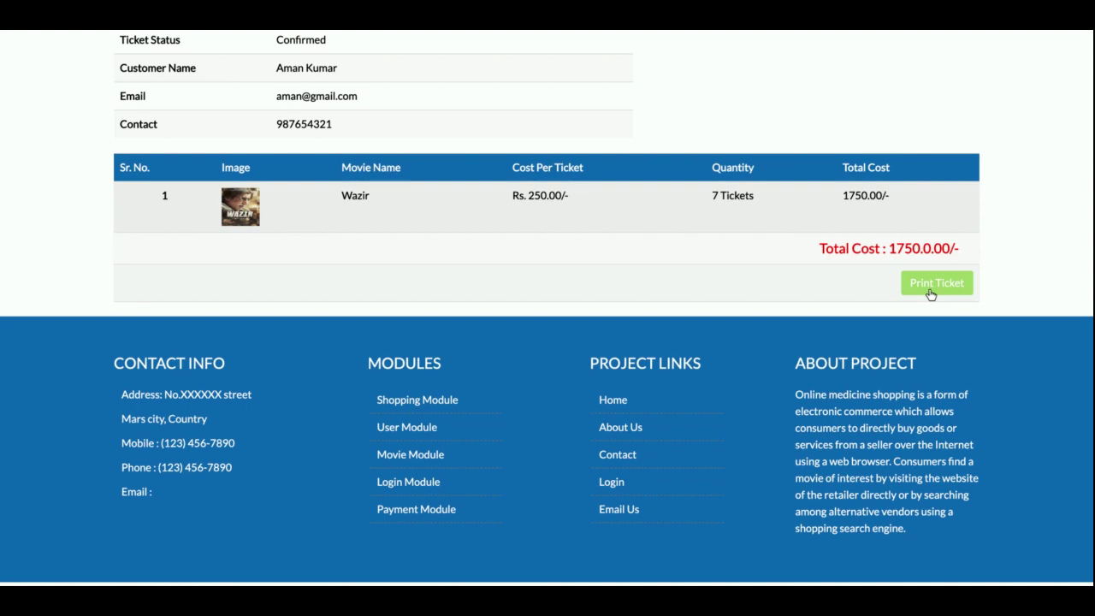
scroll(889, 171, up, 3)
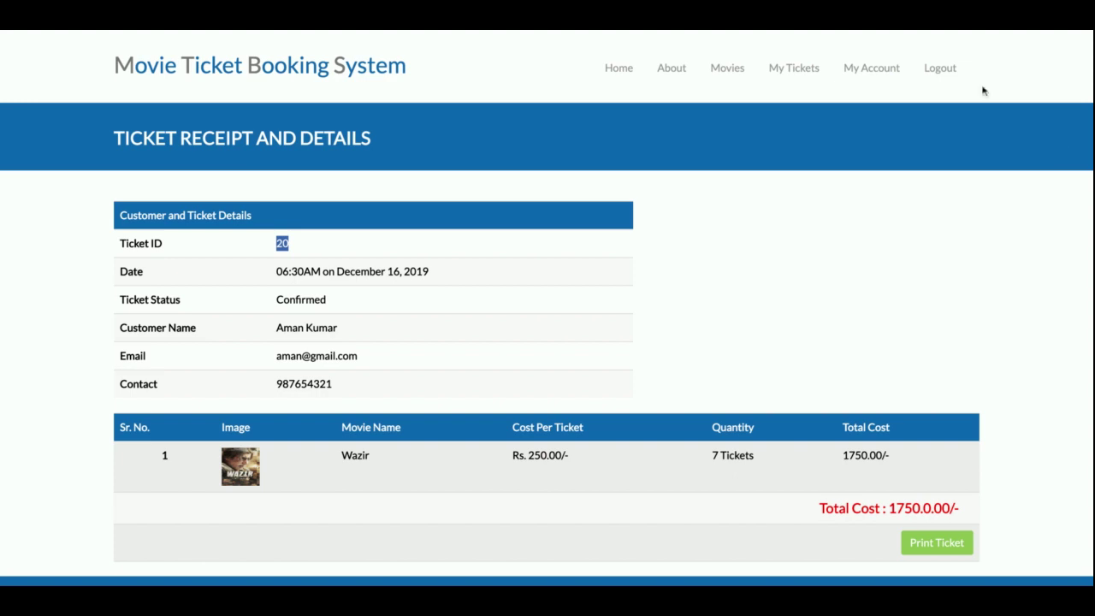
click(939, 68)
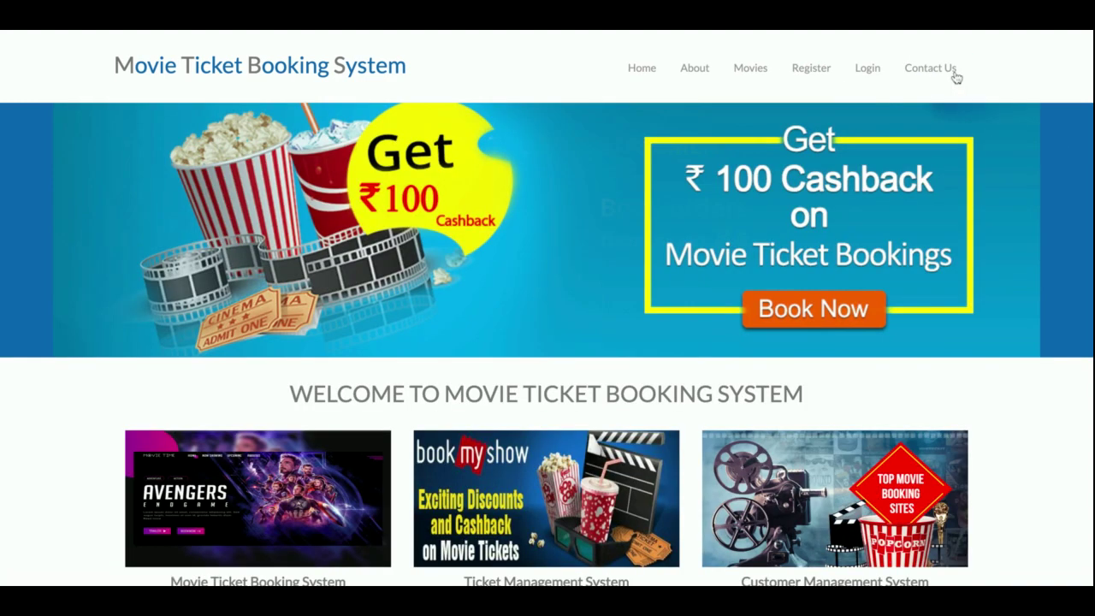
- Sign back in to the Dashboard and log out again
click(860, 64)
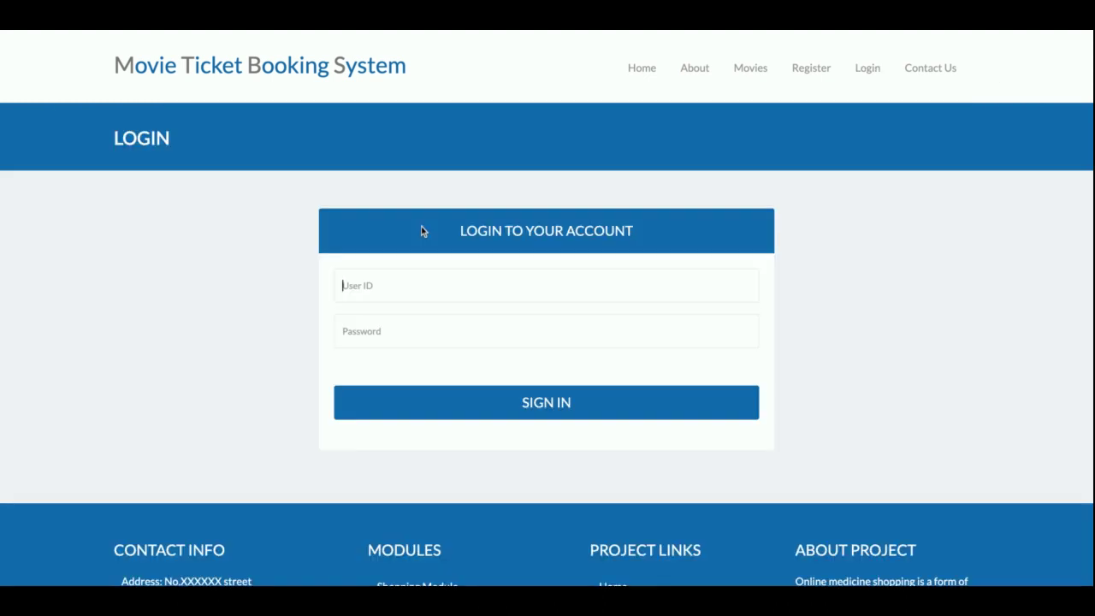
click(496, 407)
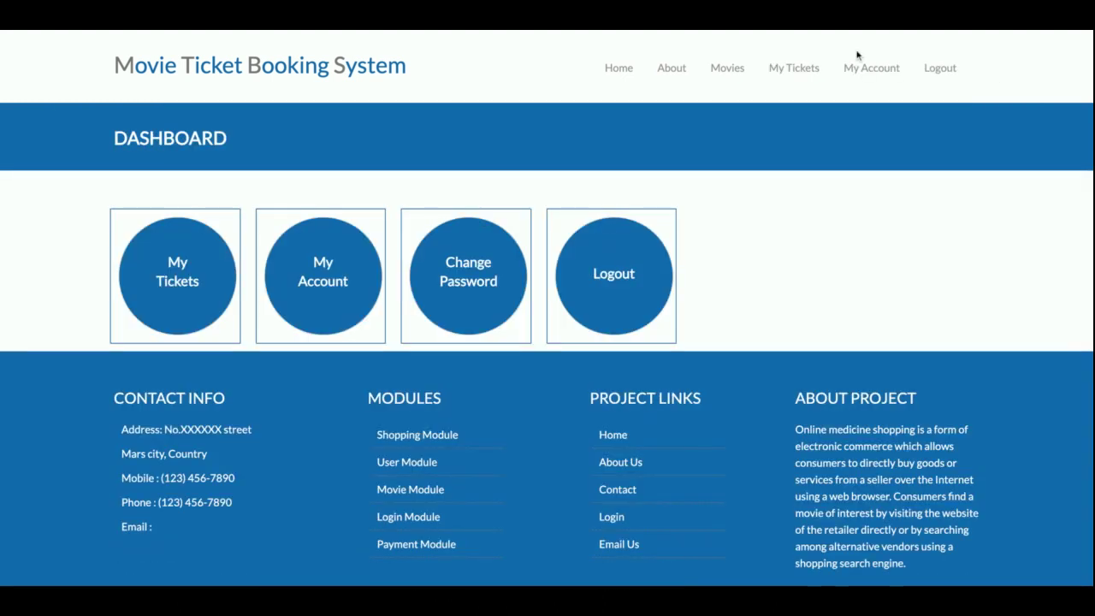
click(931, 66)
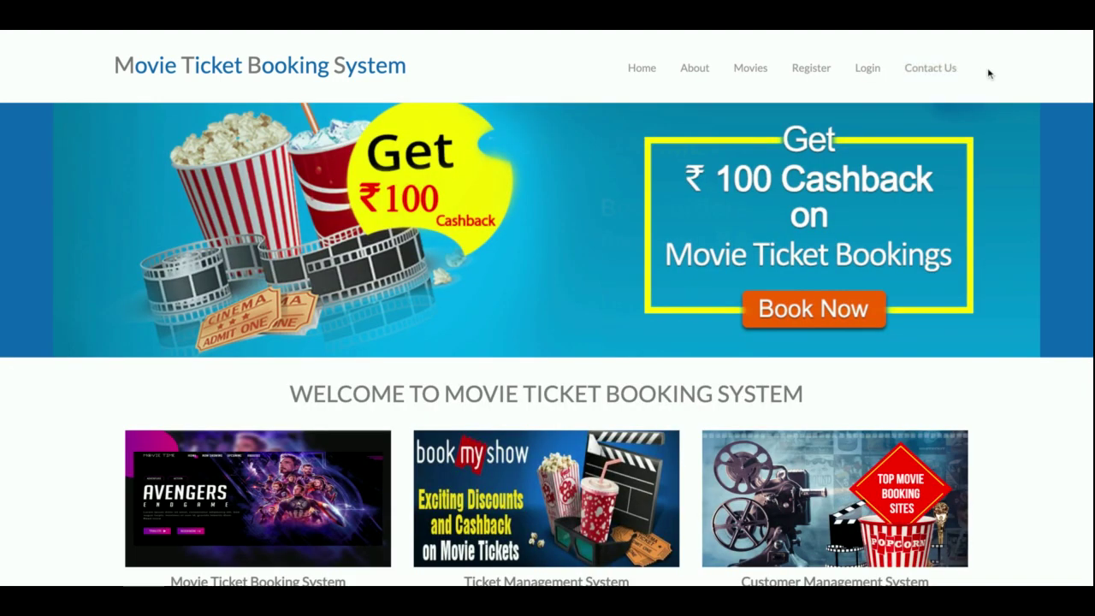